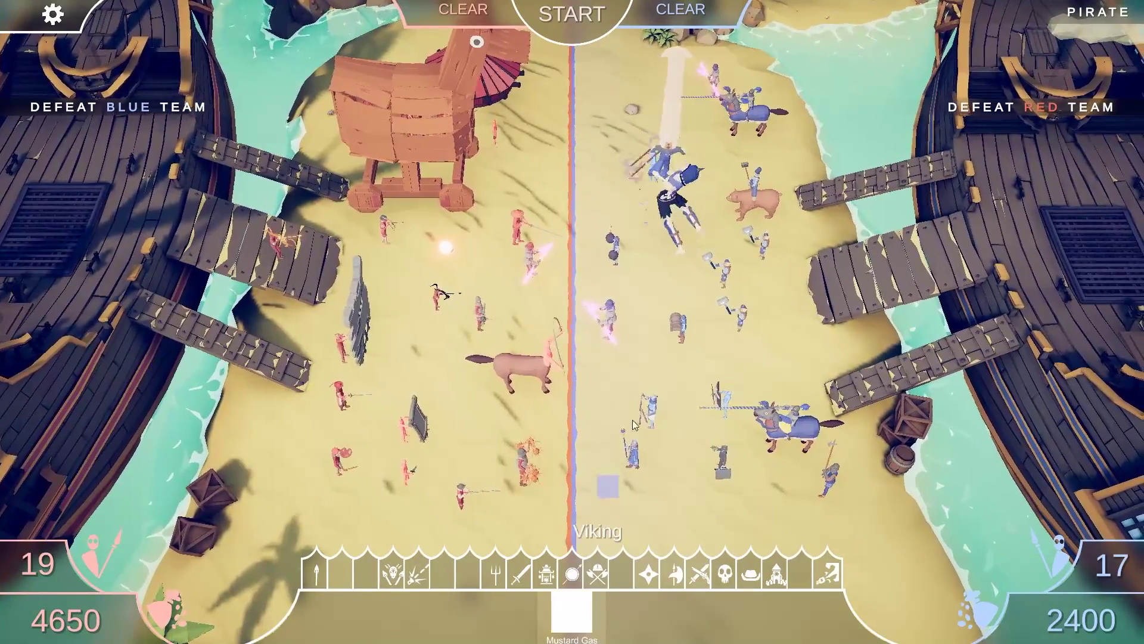
- Place one more Mustard Gas unit on the blue side of the Pirate map and start the battle
left_click(742, 365)
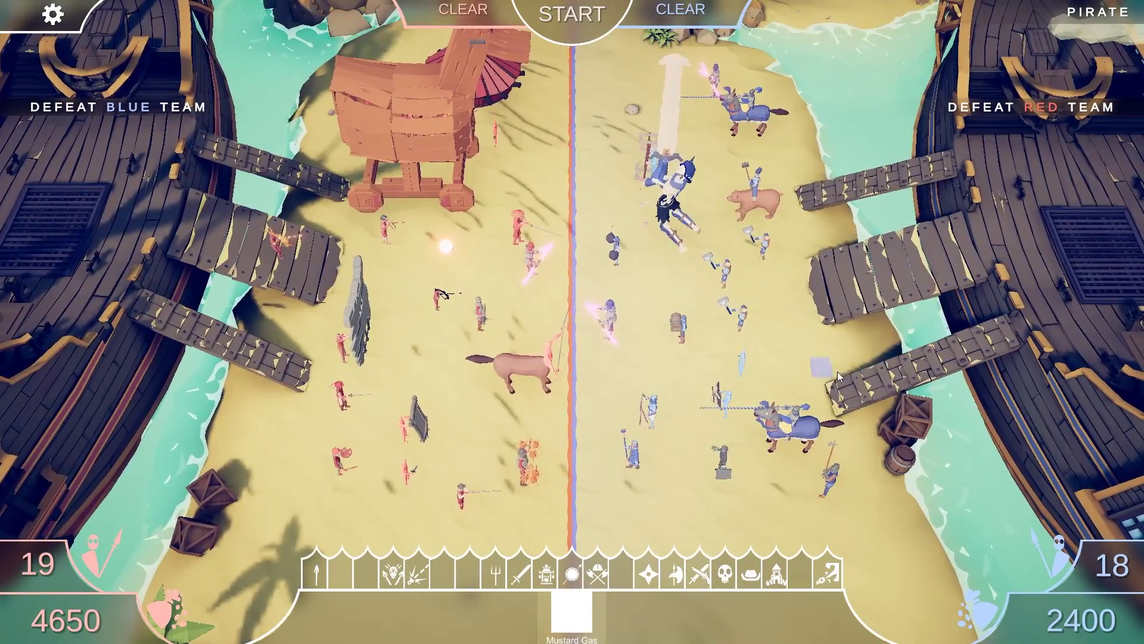
left_click(587, 16)
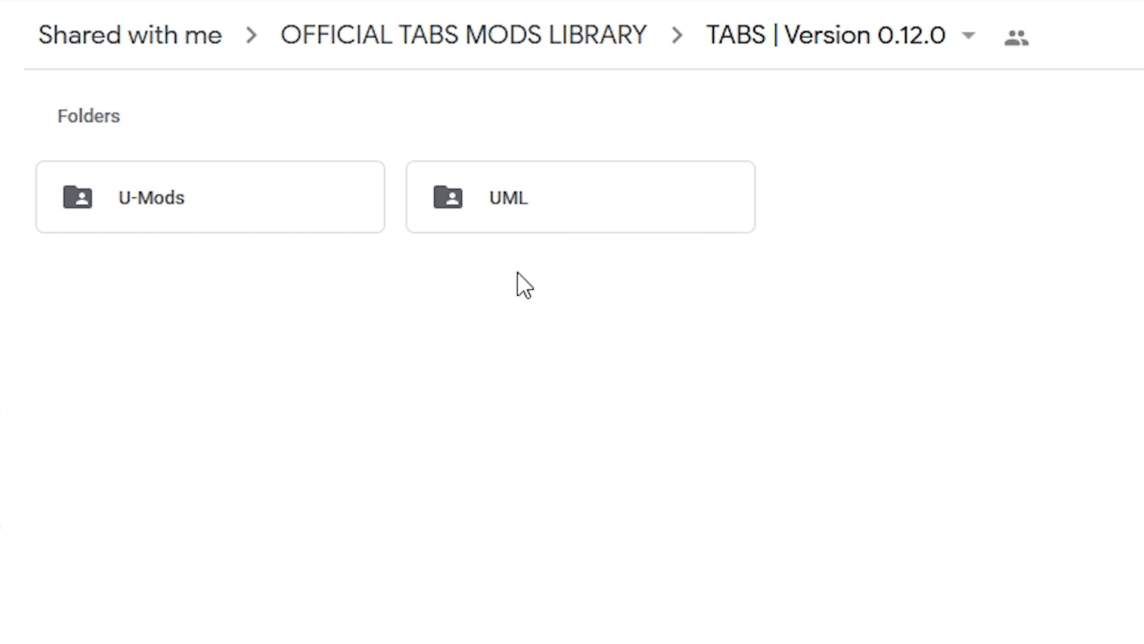
- Download Assembly-CSharp.dll from the UML Steam Edition folder and copy it from the Downloads folder
double_click(539, 200)
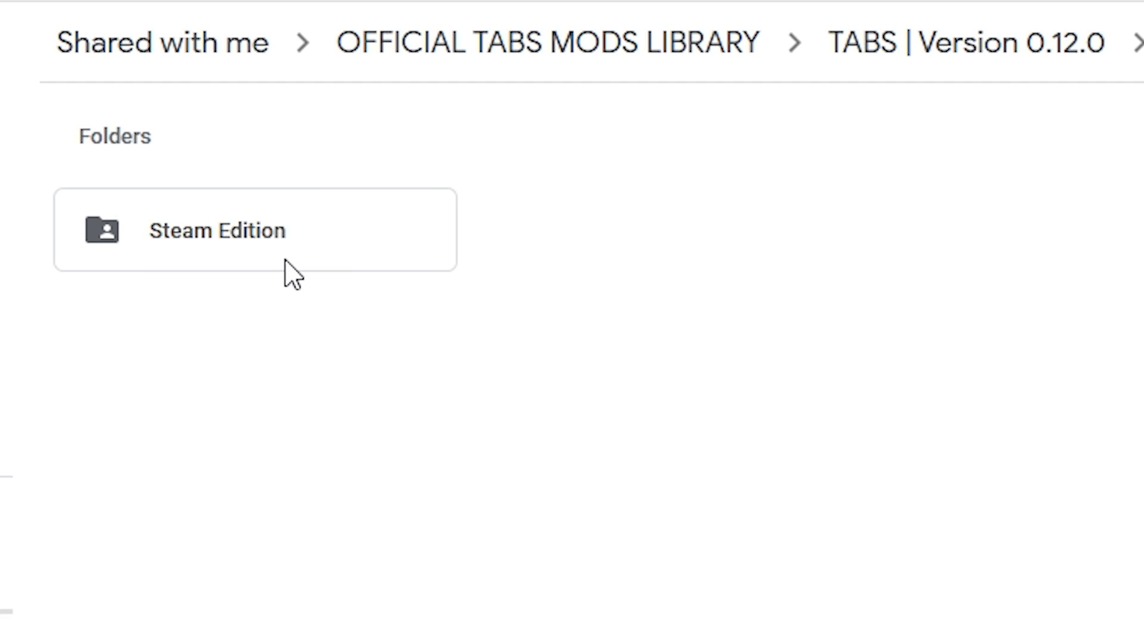
double_click(255, 231)
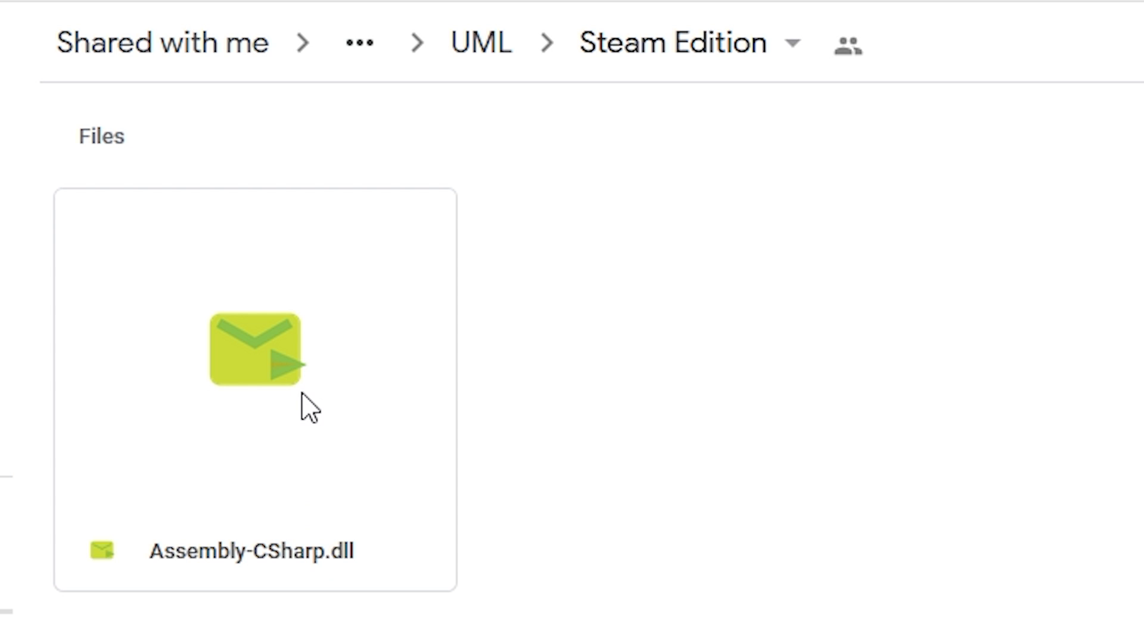
right_click(289, 364)
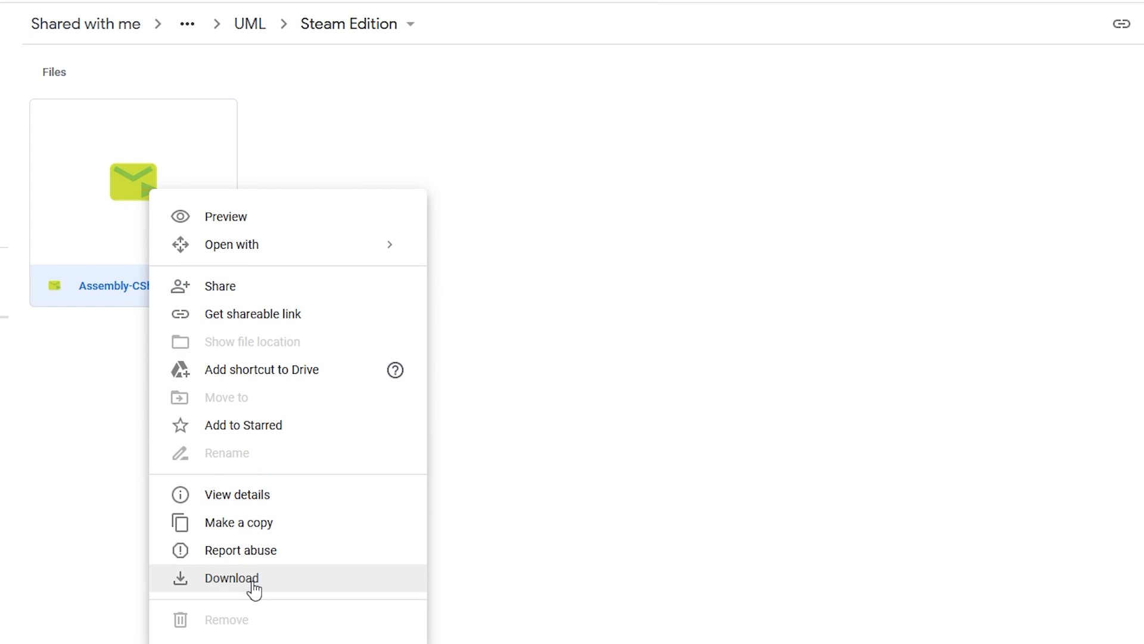
left_click(256, 575)
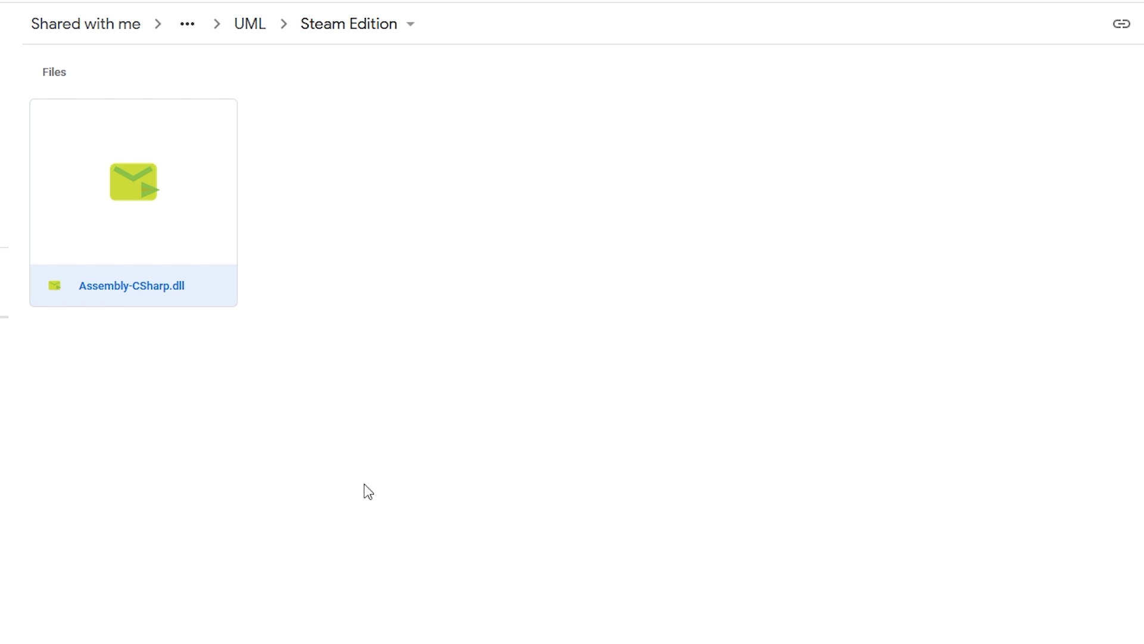
left_click(650, 471)
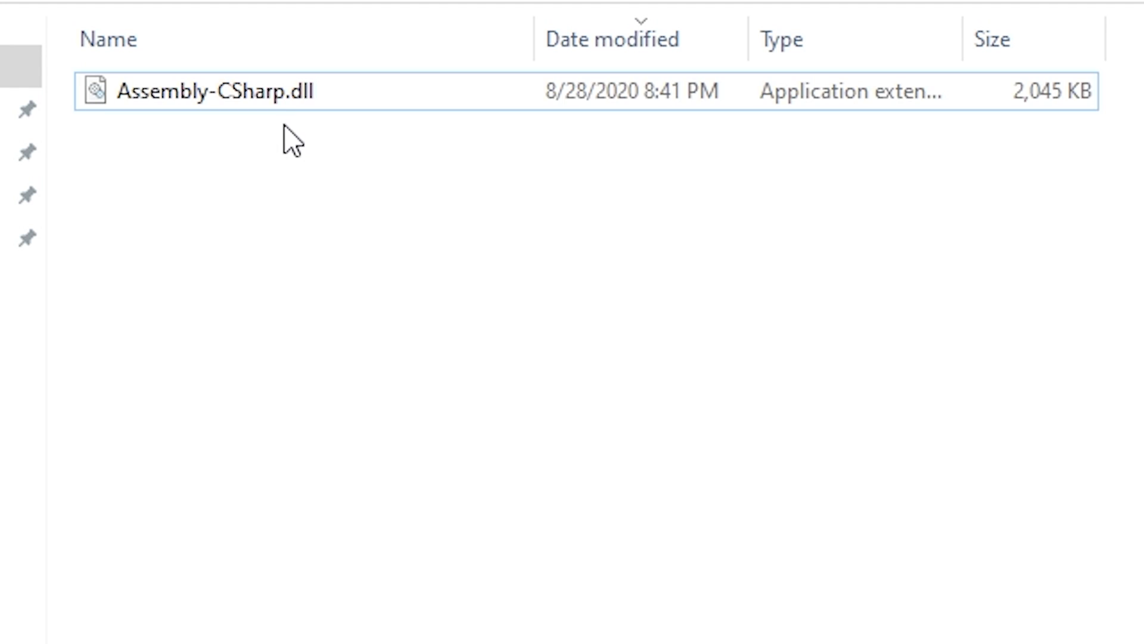
left_click(222, 104)
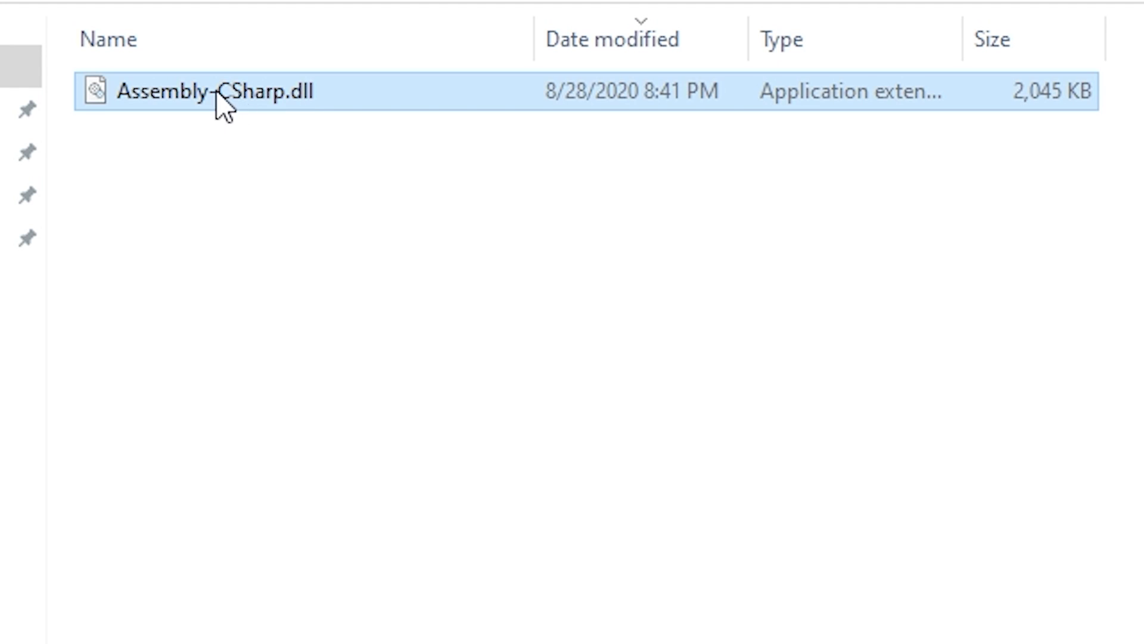
right_click(250, 106)
left_click(360, 635)
- Switch to Steam and browse the local files of Totally Accurate Battle Simulator from its properties
key("alt+Tab")
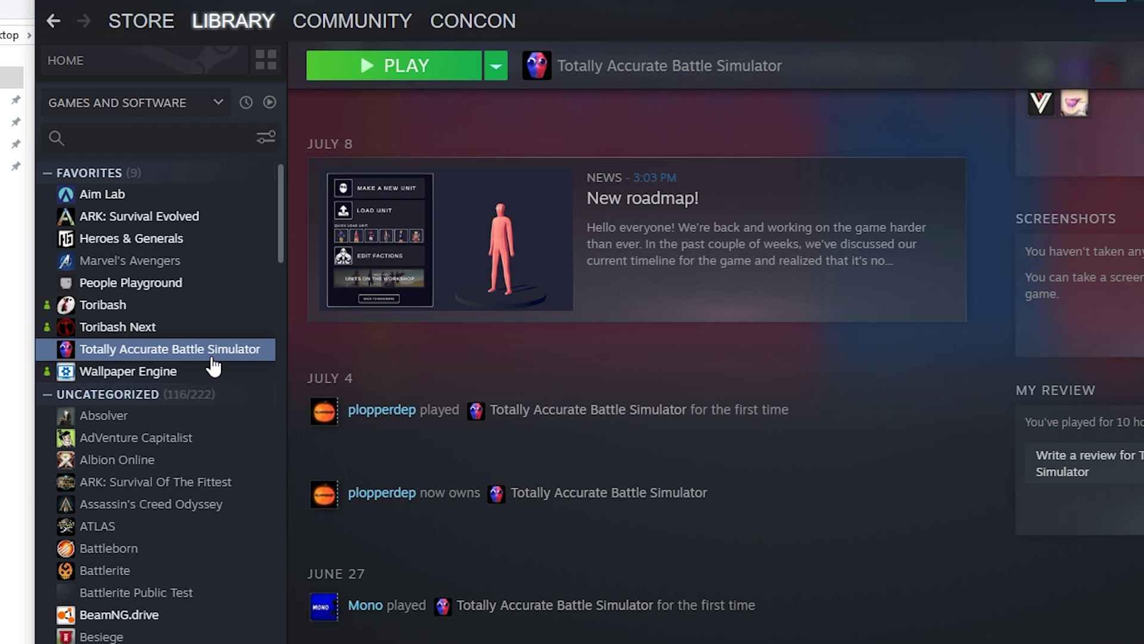
mouse_move(276, 18)
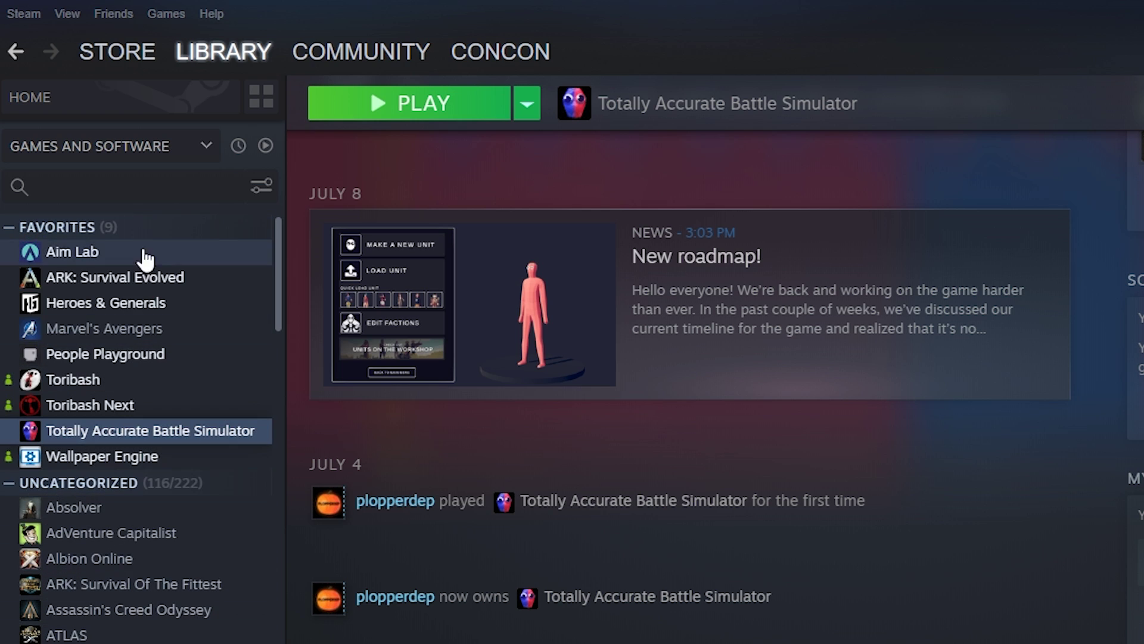
right_click(178, 437)
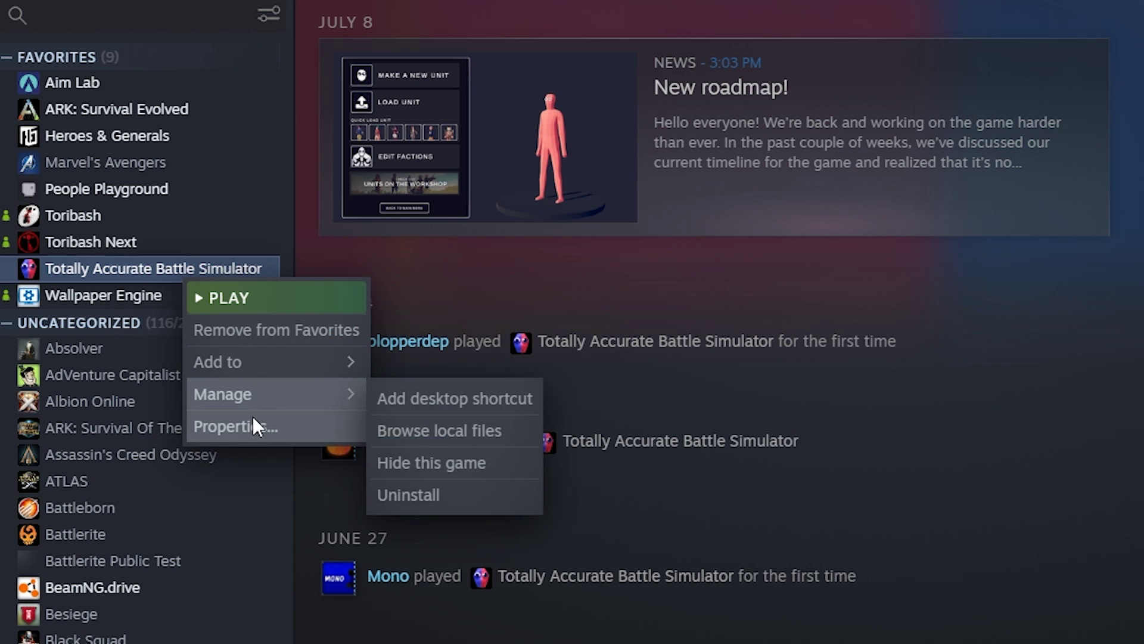
left_click(256, 426)
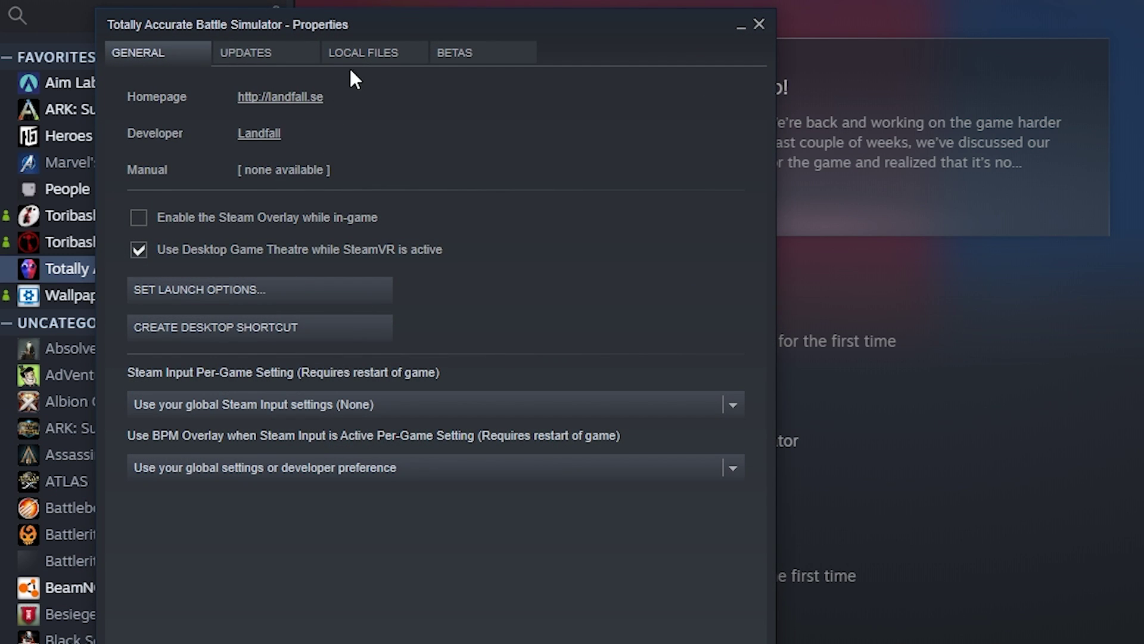
left_click(366, 53)
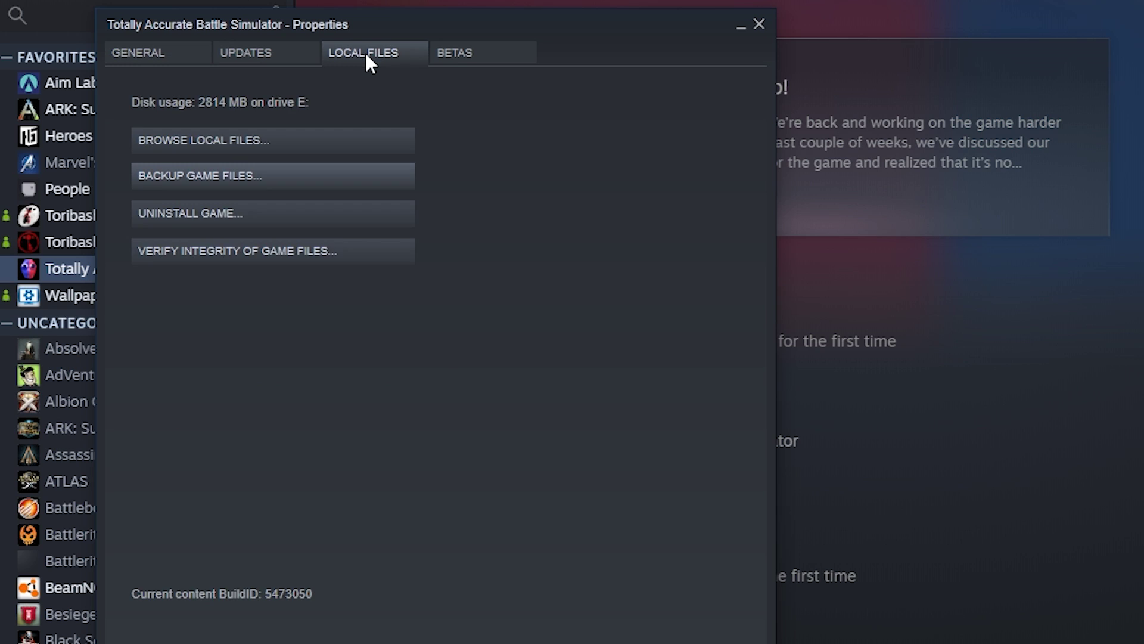
left_click(248, 142)
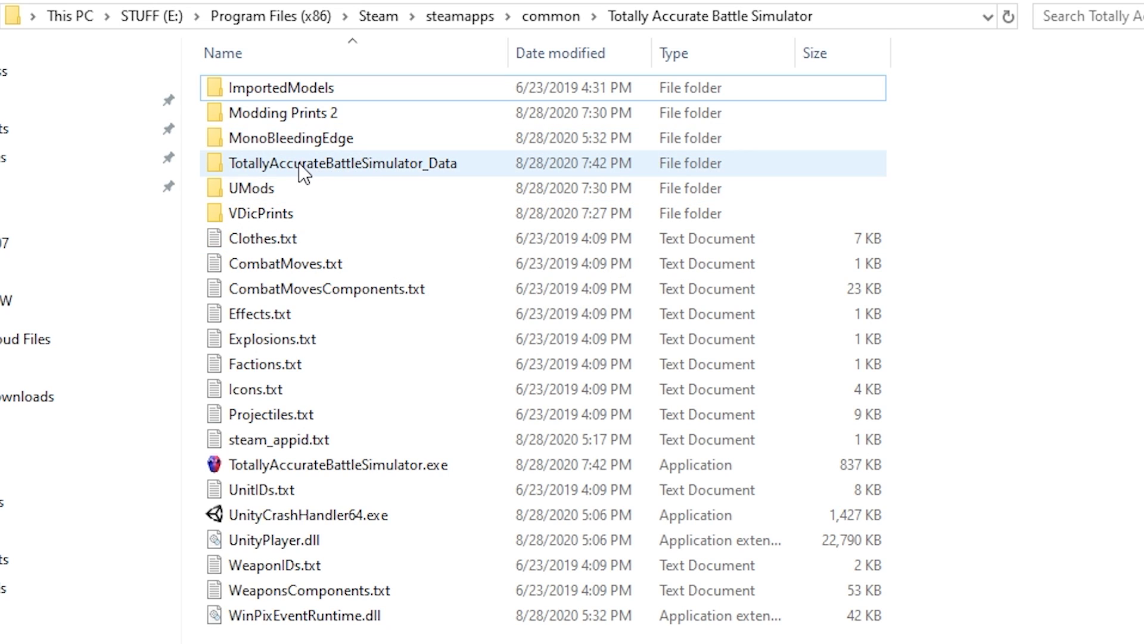
- Open the Managed folder inside TotallyAccurateBattleSimulator_Data
mouse_move(329, 168)
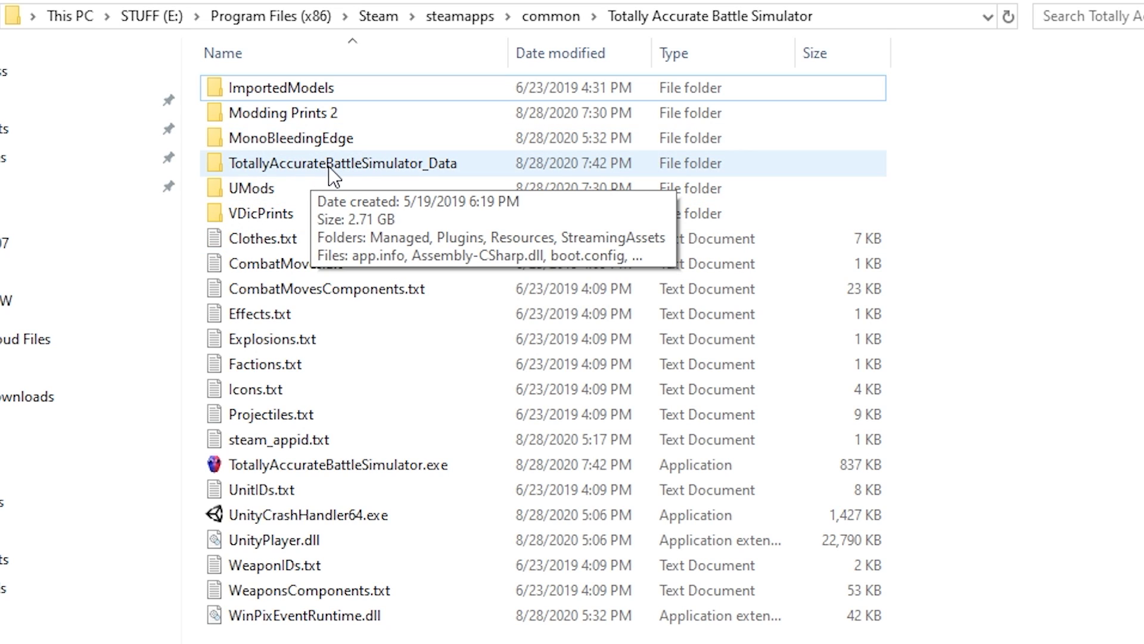
left_click(435, 170)
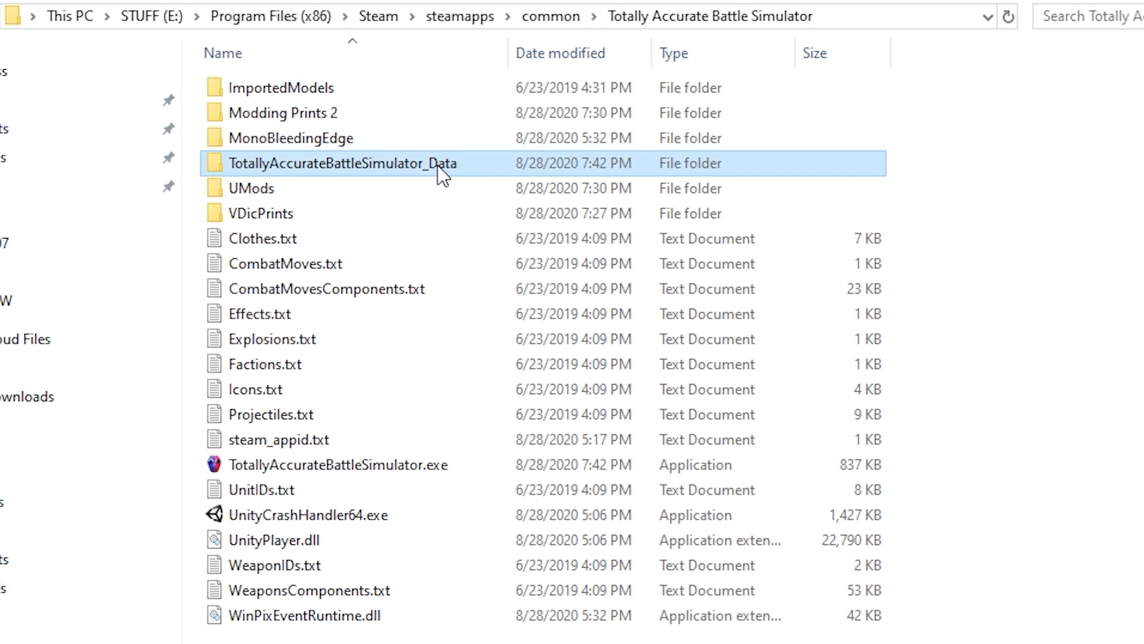
double_click(438, 166)
left_click(295, 89)
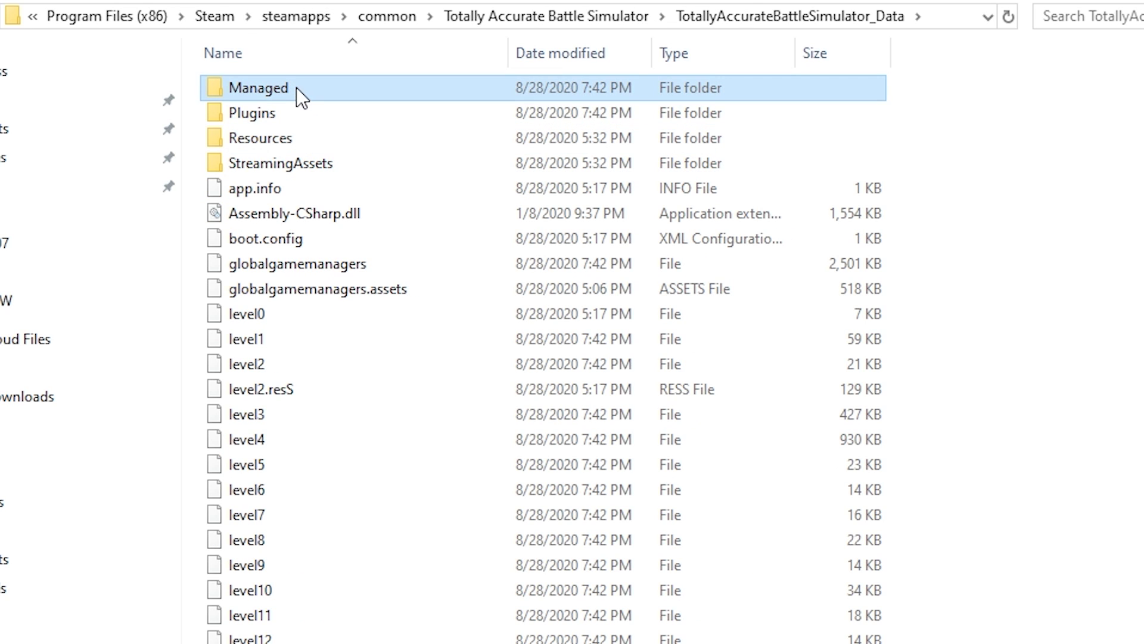
double_click(291, 90)
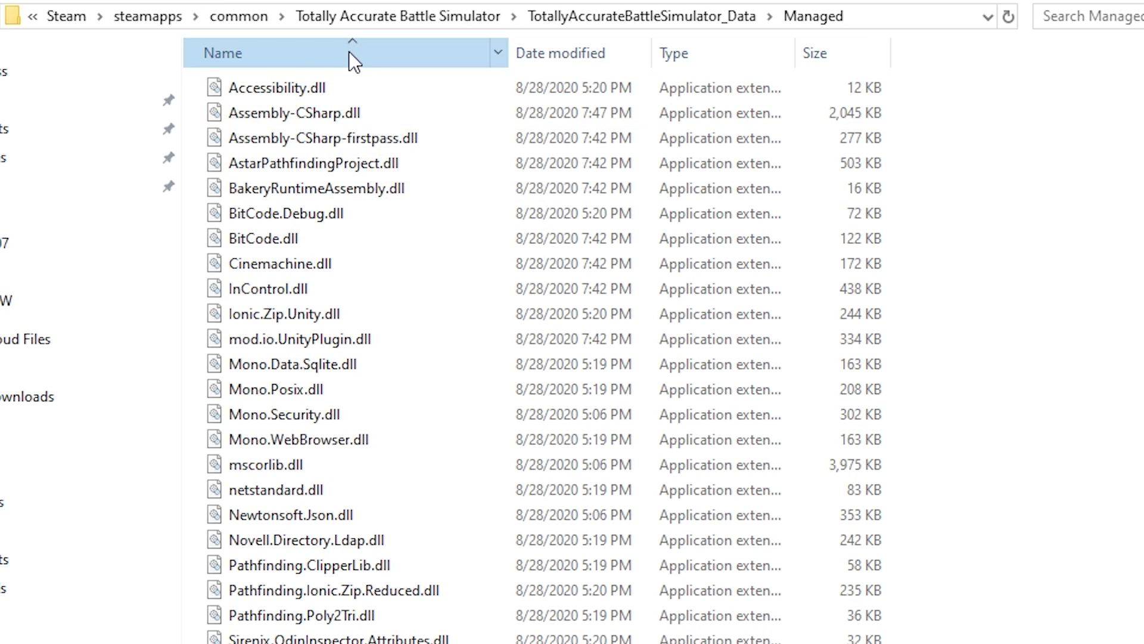
left_click(350, 52)
left_click(357, 63)
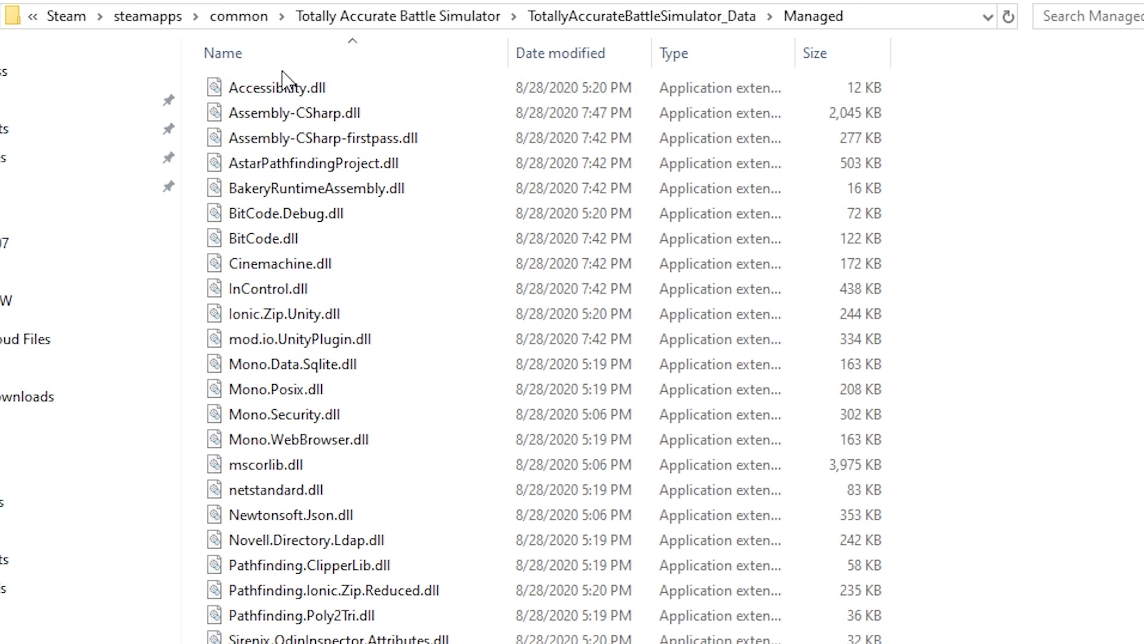
- Copy the game's existing Assembly-CSharp.dll from the Managed folder
left_click(301, 115)
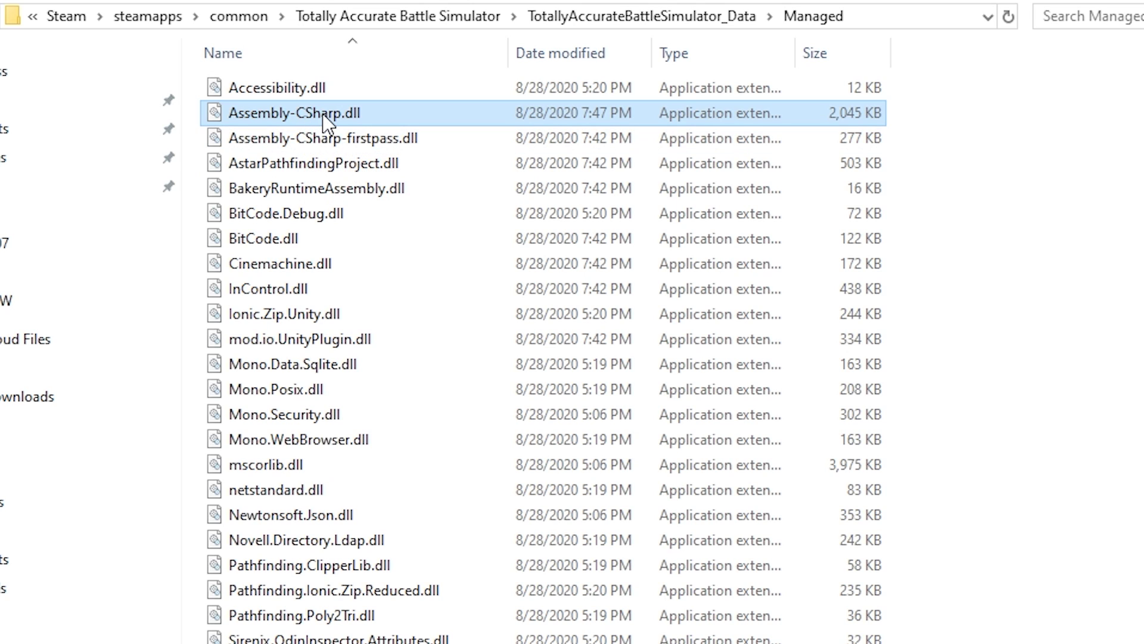
right_click(316, 114)
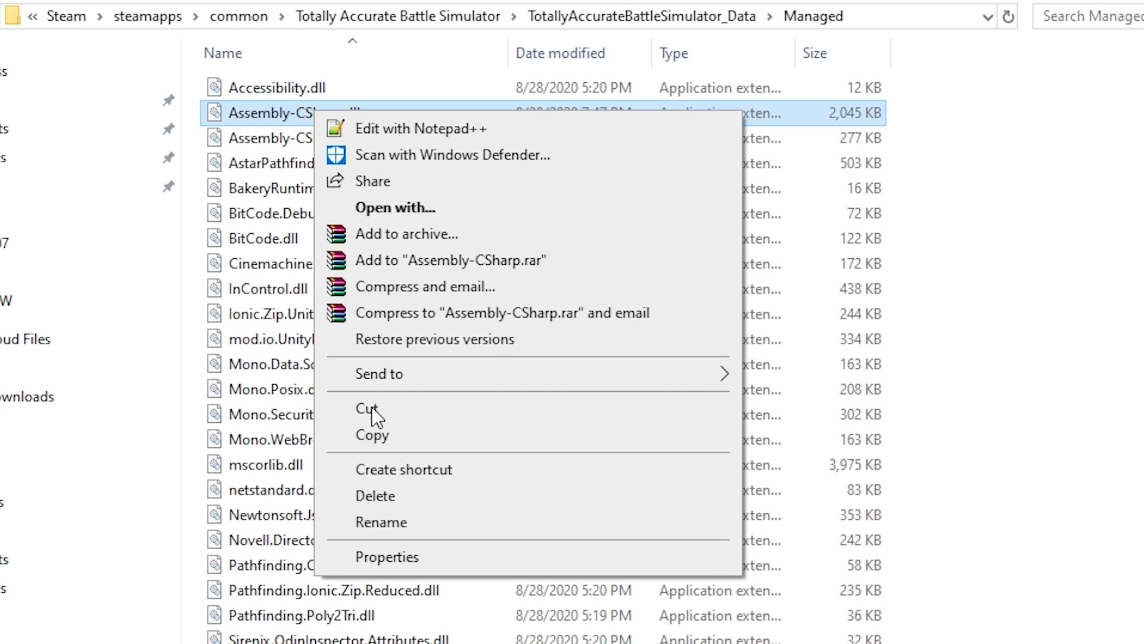
left_click(390, 431)
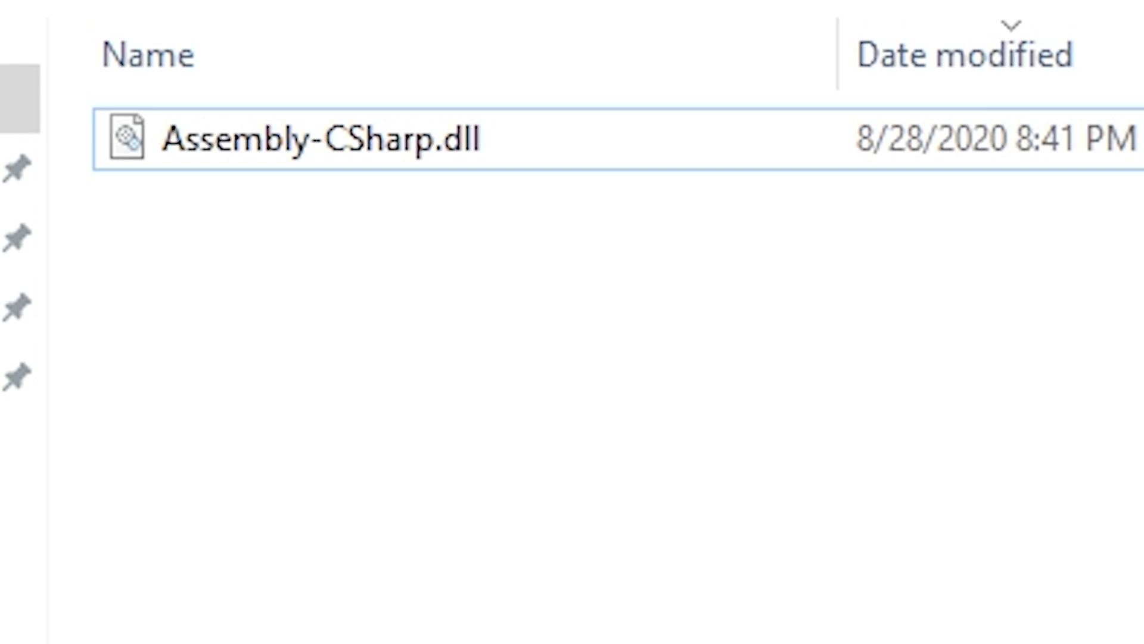
- Copy Assembly-CSharp.dll from Downloads and paste it into the Managed folder, replacing the existing file
left_click_drag(804, 485, 348, 149)
right_click(381, 158)
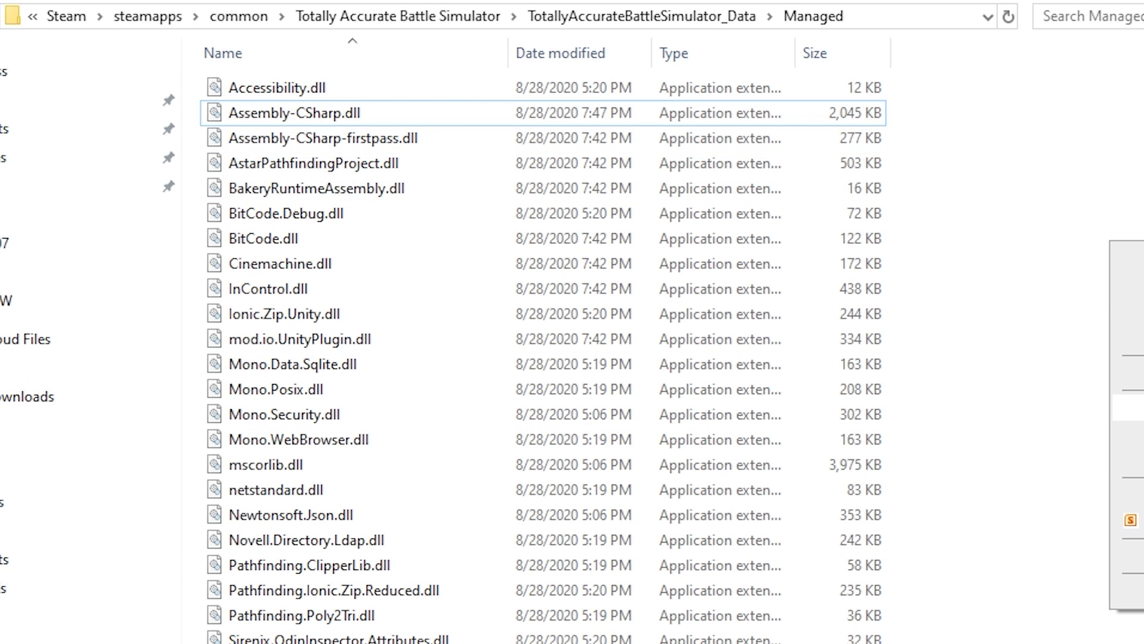
left_click(1129, 408)
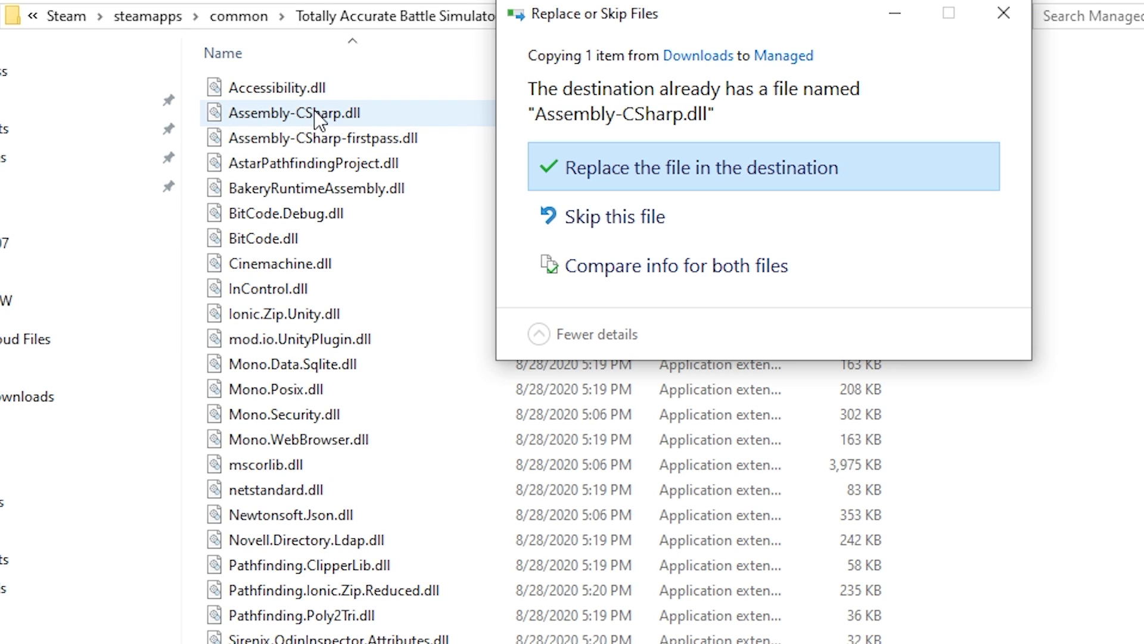
left_click(688, 167)
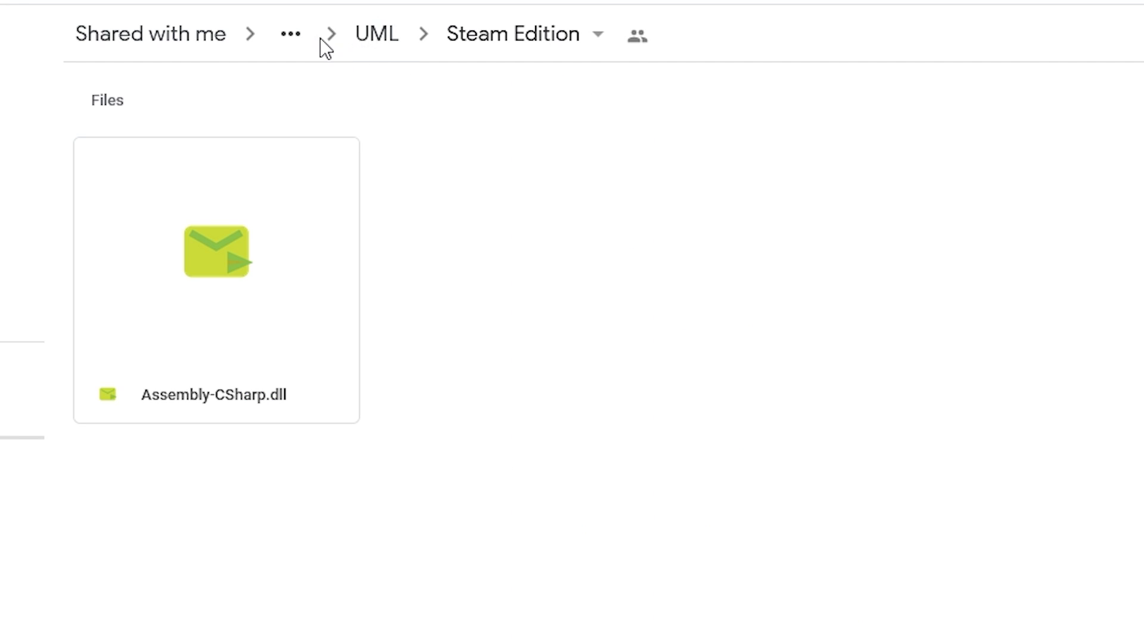
- Return to the OFFICIAL TABS MODS LIBRARY and download both Stalingrad 4 U-Mods files, stalingrad and Stalingrad 4.dll
left_click(289, 38)
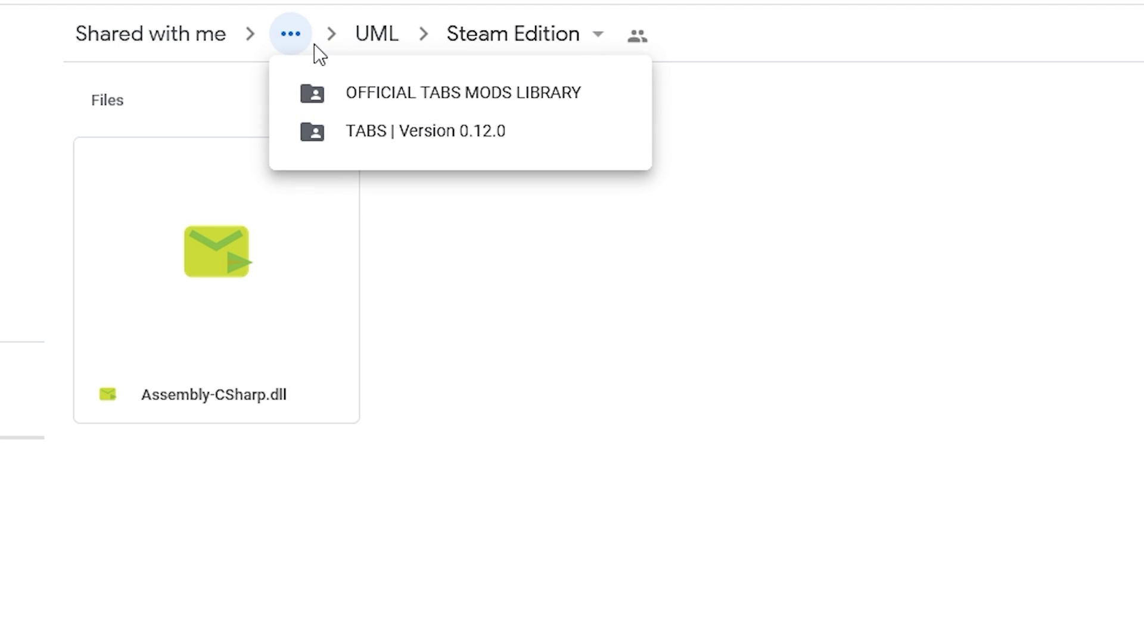
left_click(471, 93)
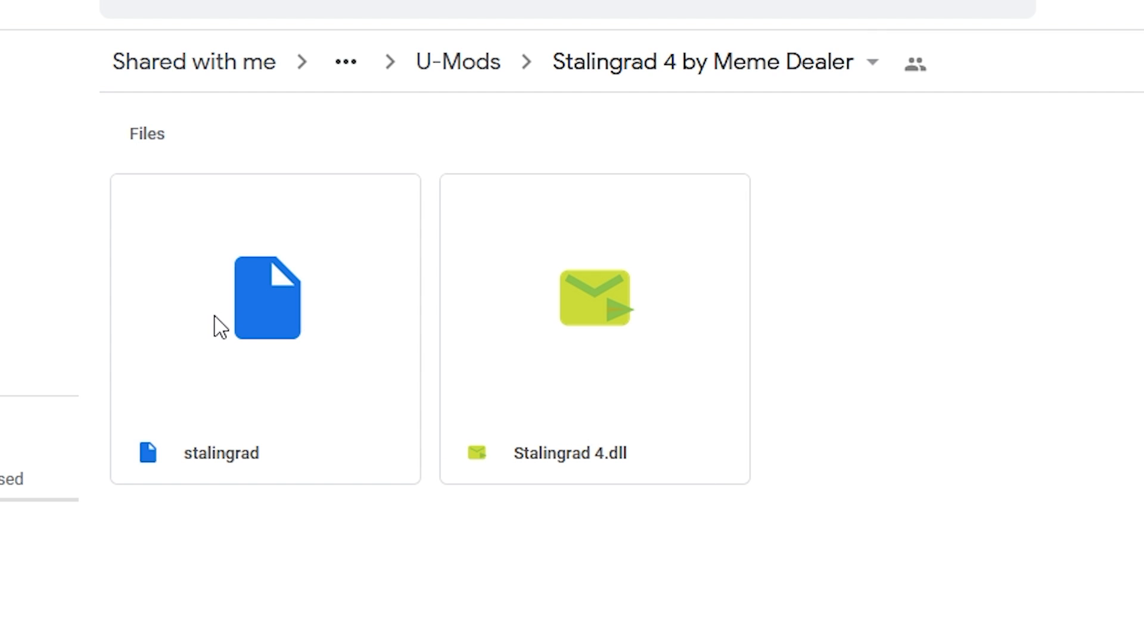
left_click(266, 340)
left_click(647, 316)
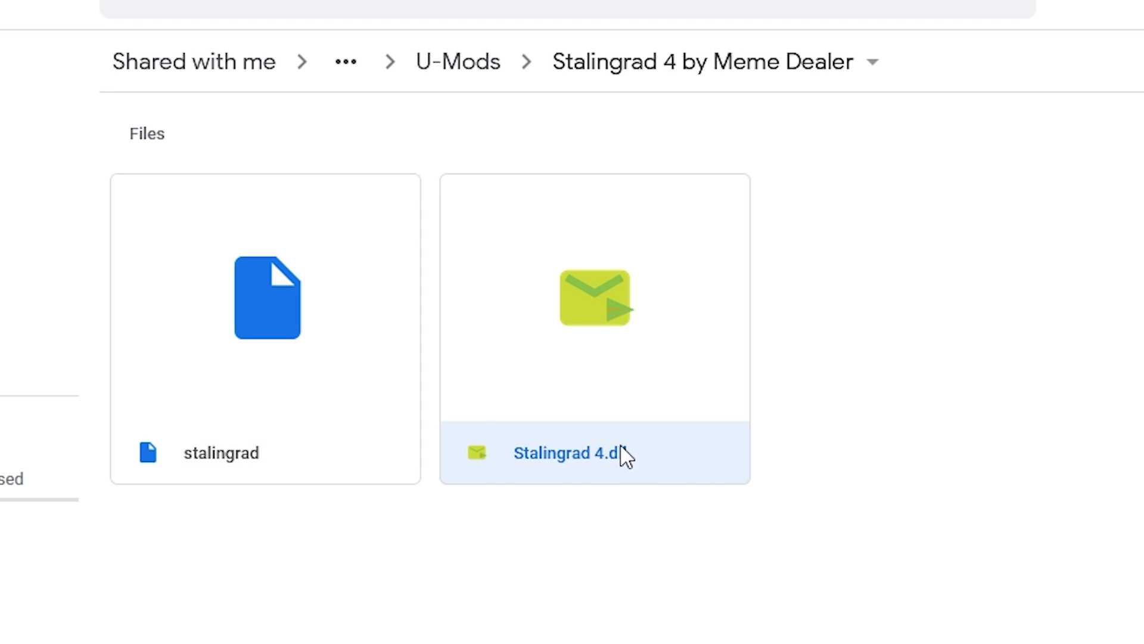
left_click_drag(978, 502, 284, 332)
right_click(281, 325)
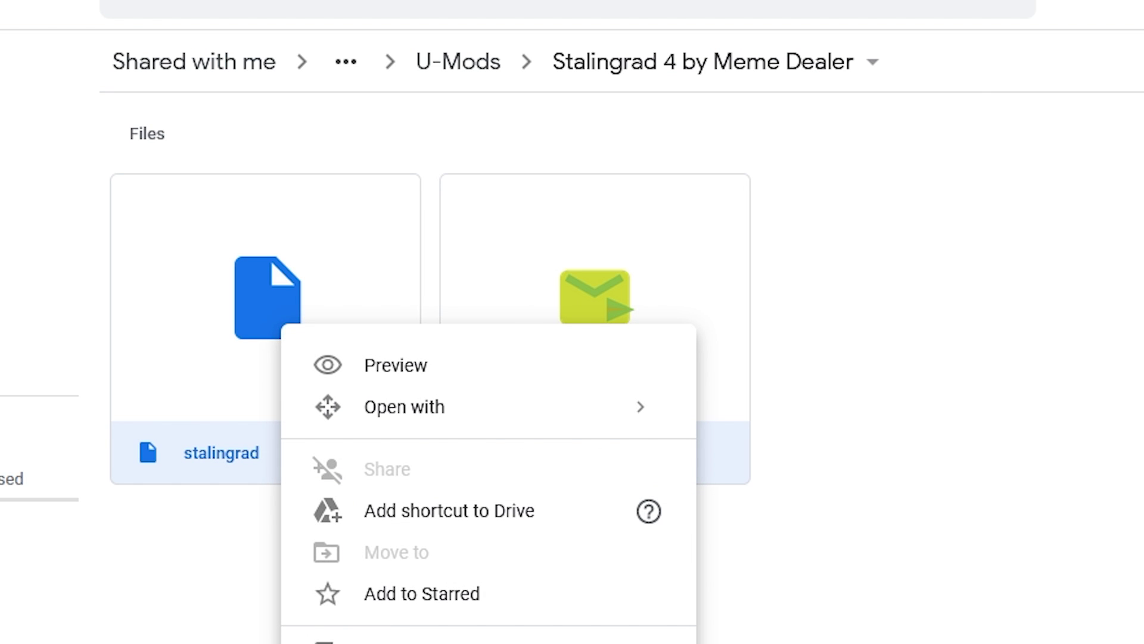
key("Escape")
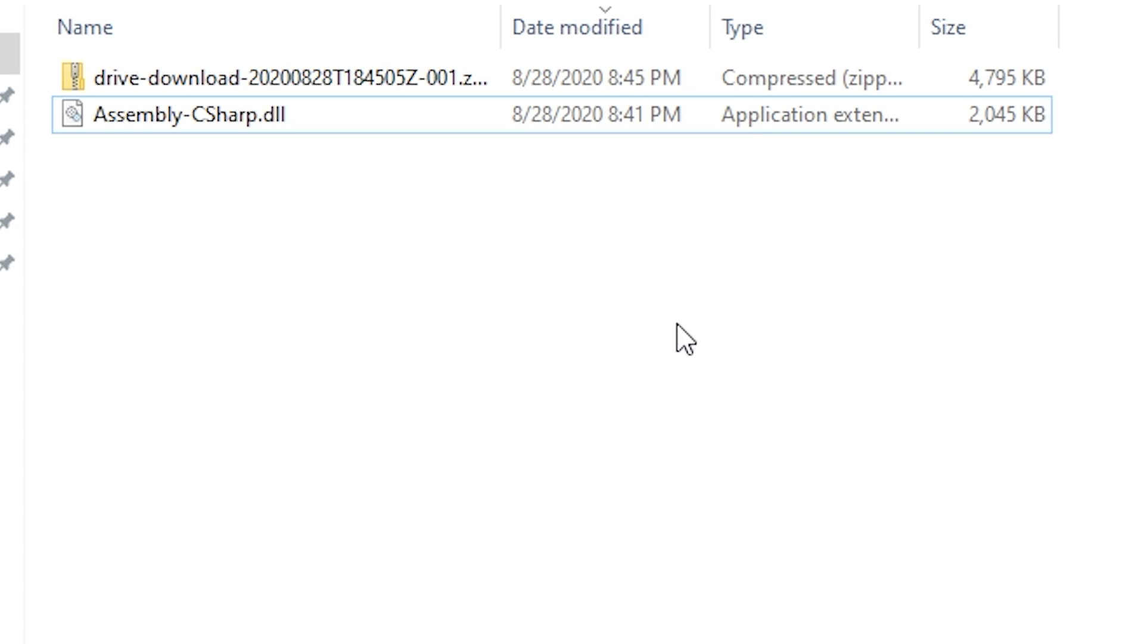
- Extract the downloaded drive-download archive into the Downloads folder
left_click(197, 82)
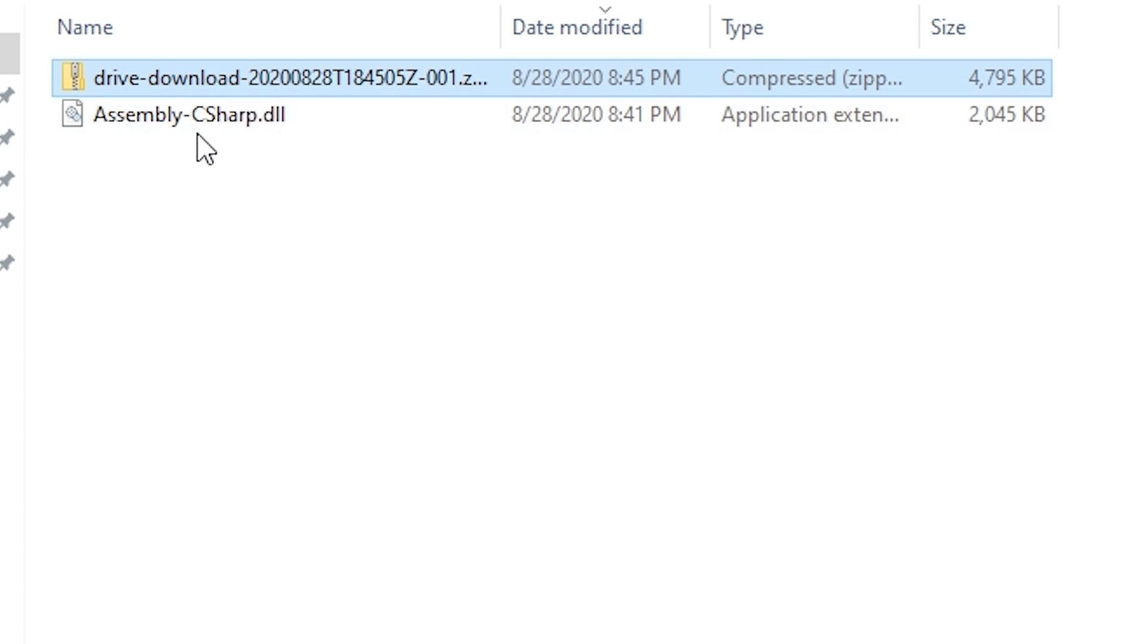
right_click(186, 77)
left_click(374, 355)
- Cut the extracted stalingrad and Stalingrad 4.dll files from the Downloads folder
left_click_drag(245, 286, 162, 156)
right_click(173, 187)
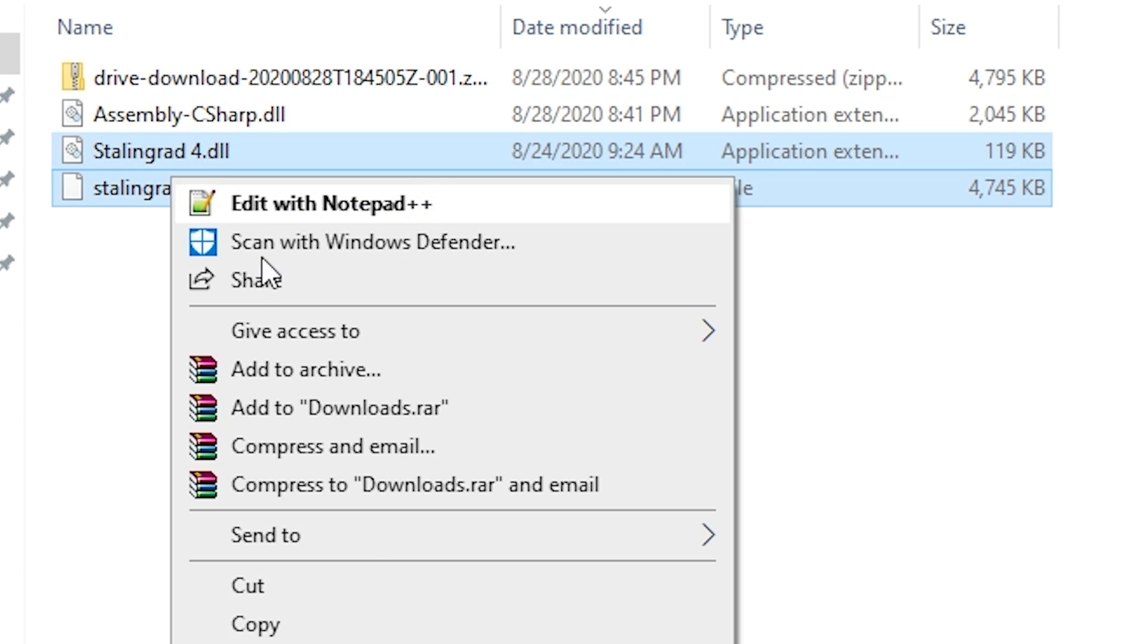
left_click(364, 626)
right_click(182, 162)
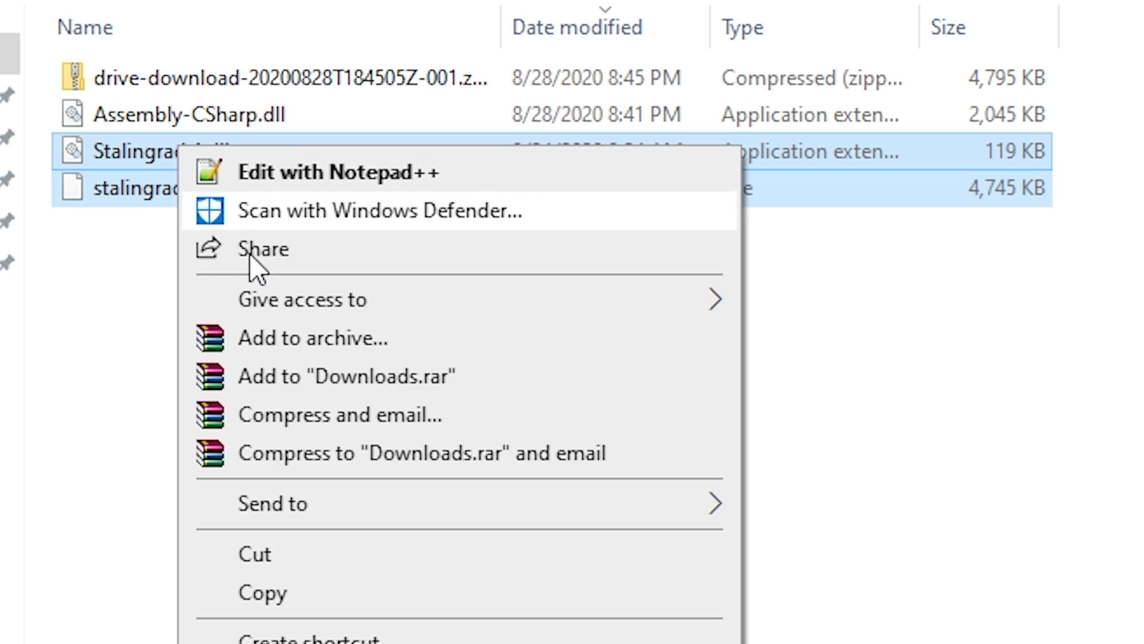
left_click(255, 554)
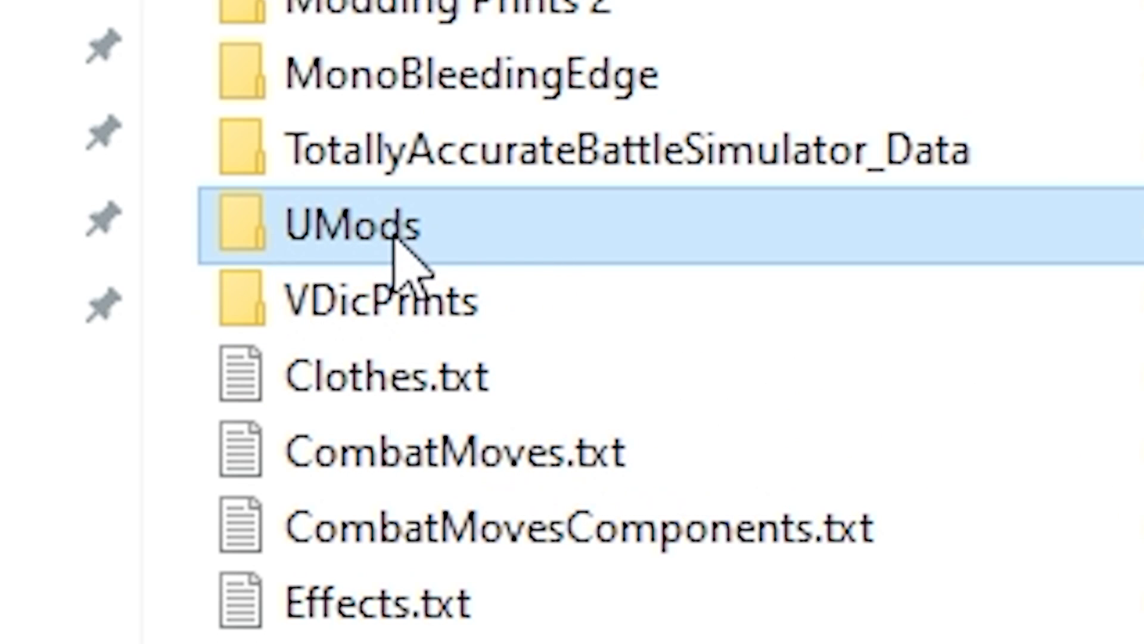
- Paste the two Stalingrad mod files into the game's UMods folder, replacing the files already there
mouse_move(394, 238)
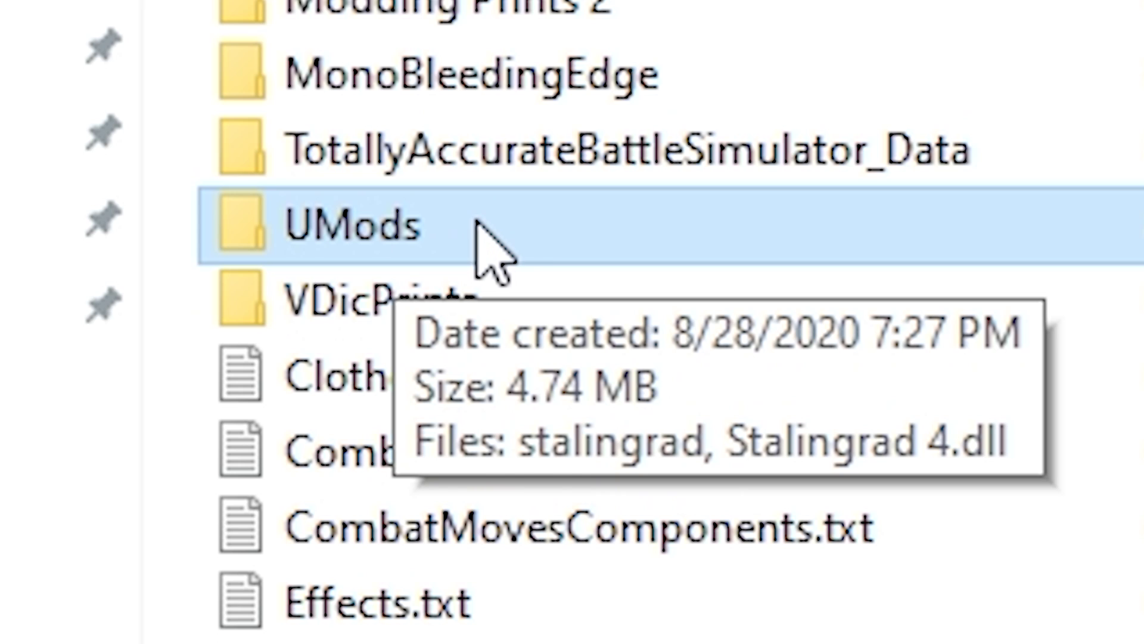
double_click(495, 223)
right_click(1107, 494)
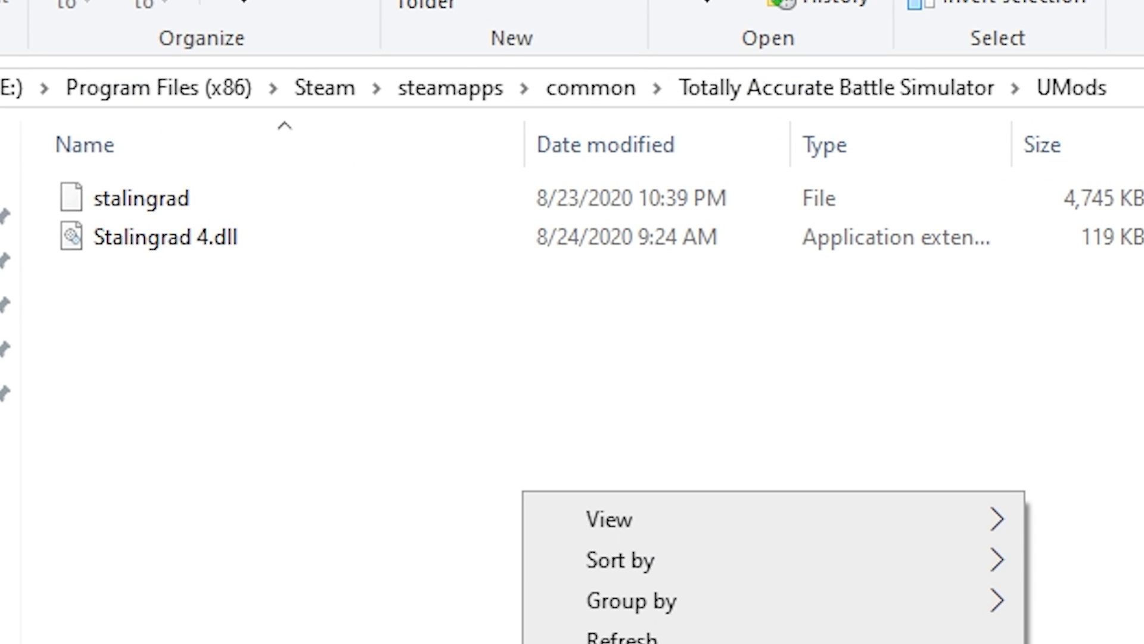
key("ctrl+v")
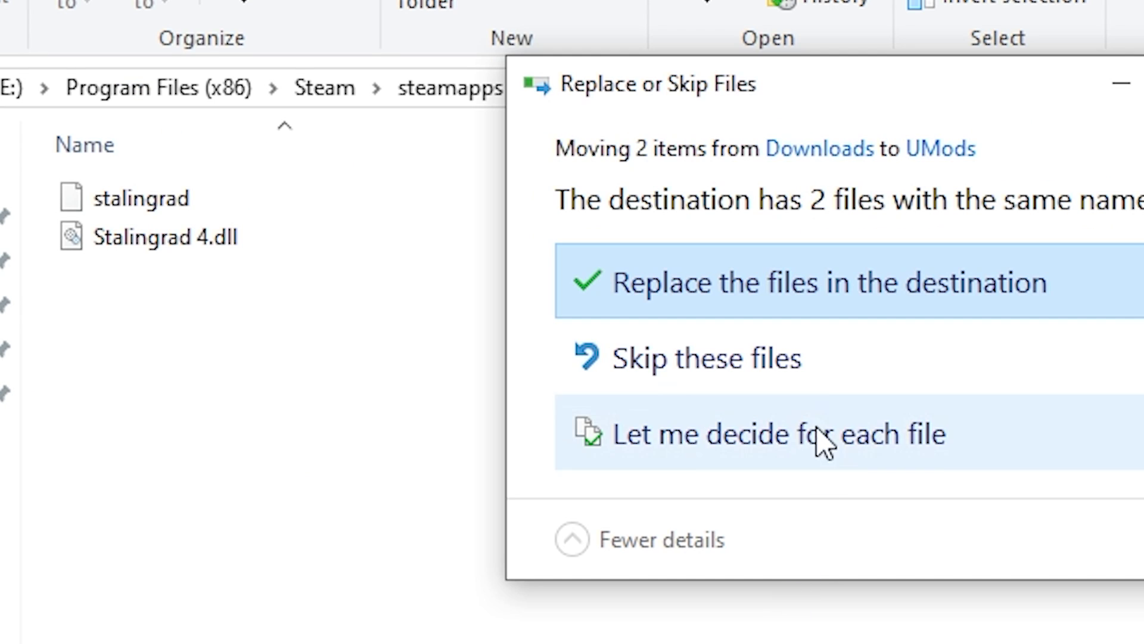
left_click(846, 315)
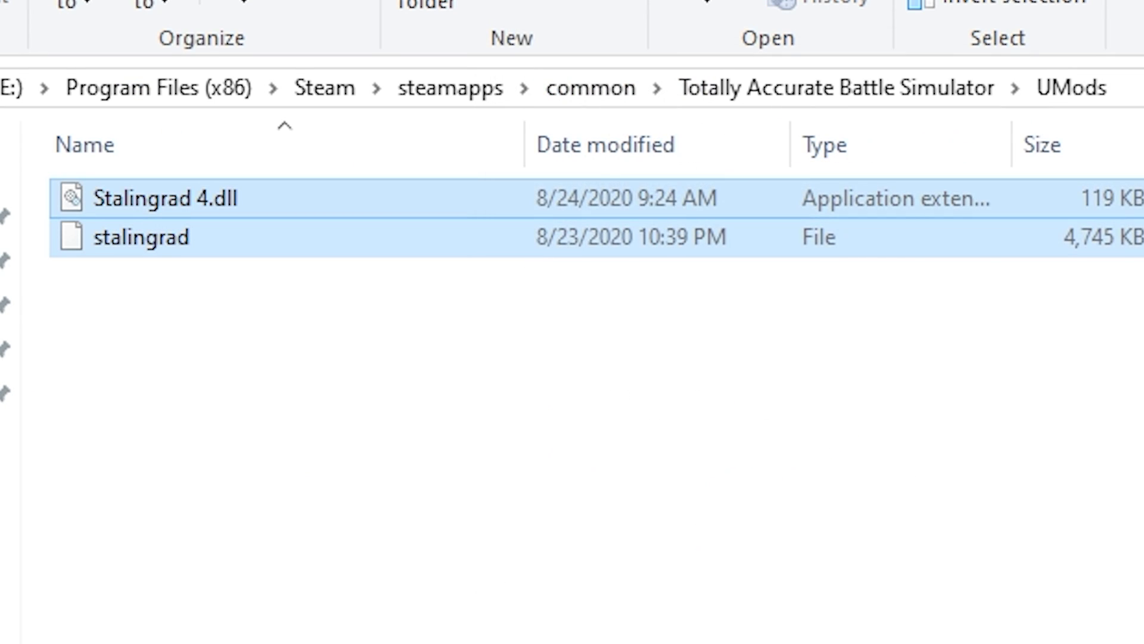
left_click(933, 641)
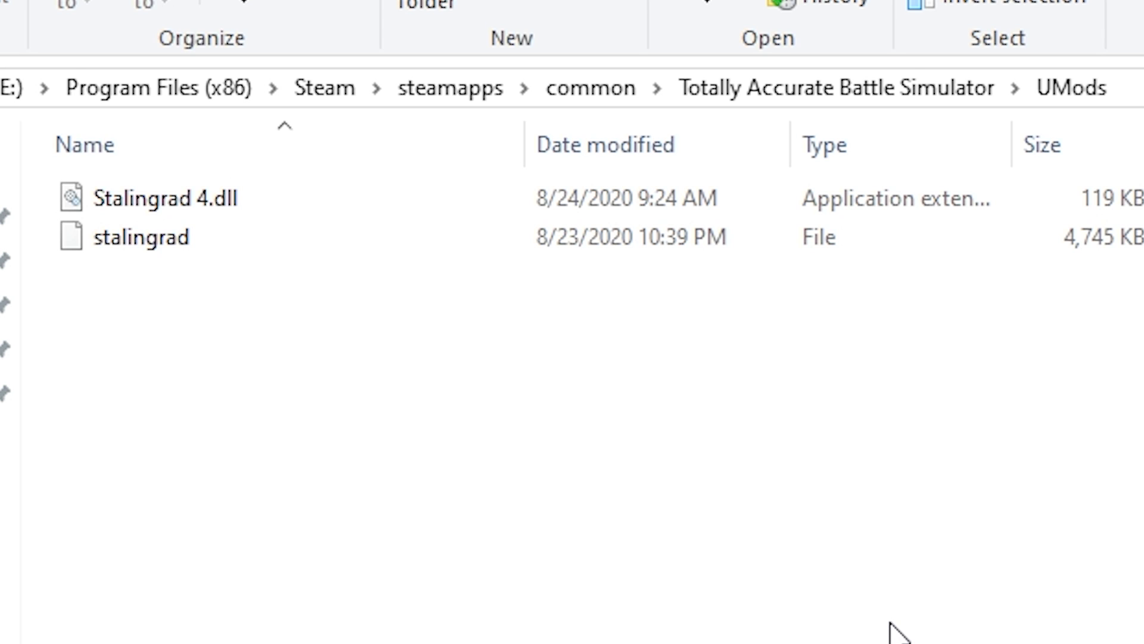